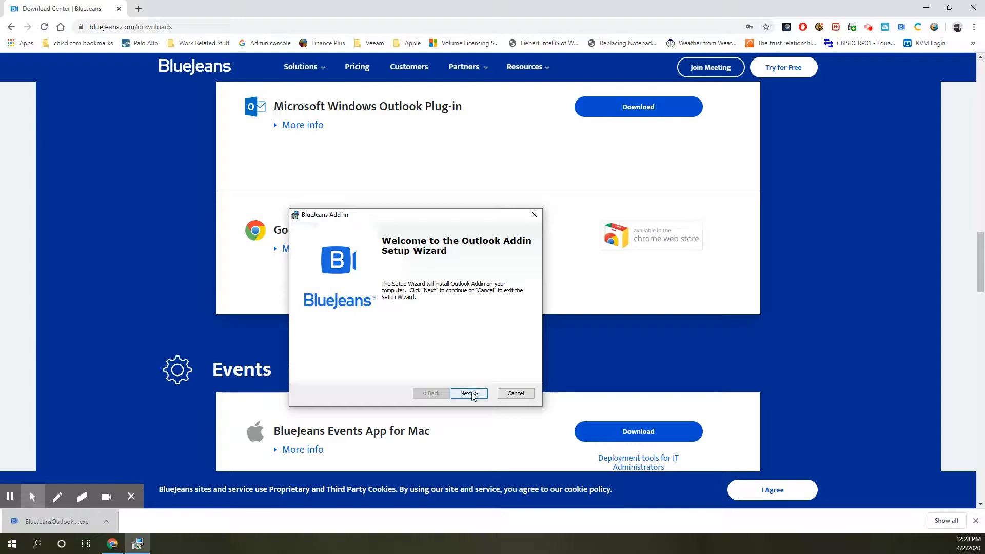
Accept the licence terms and install the BlueJeans Outlook add-in, allowing Outlook to close and relaunch
left_click(401, 354)
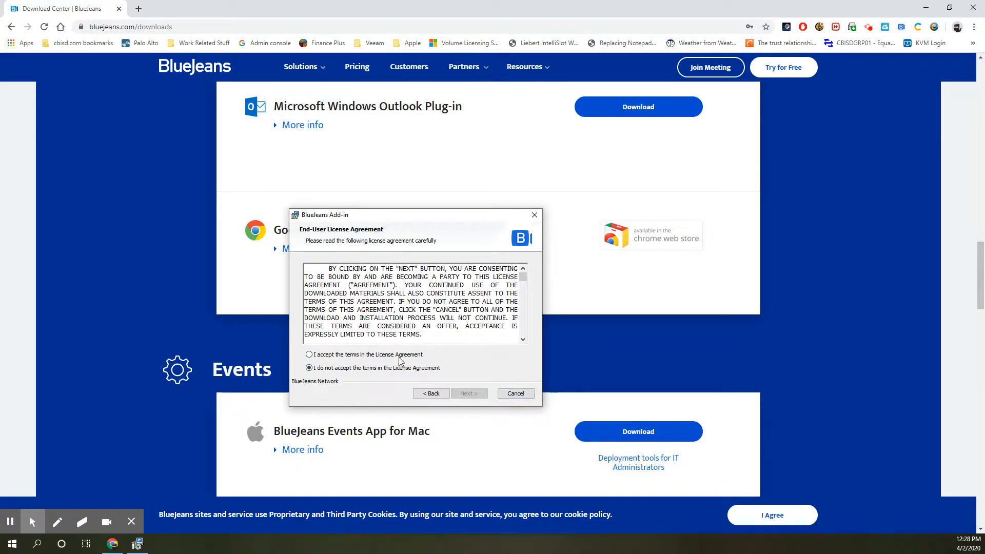
left_click(474, 395)
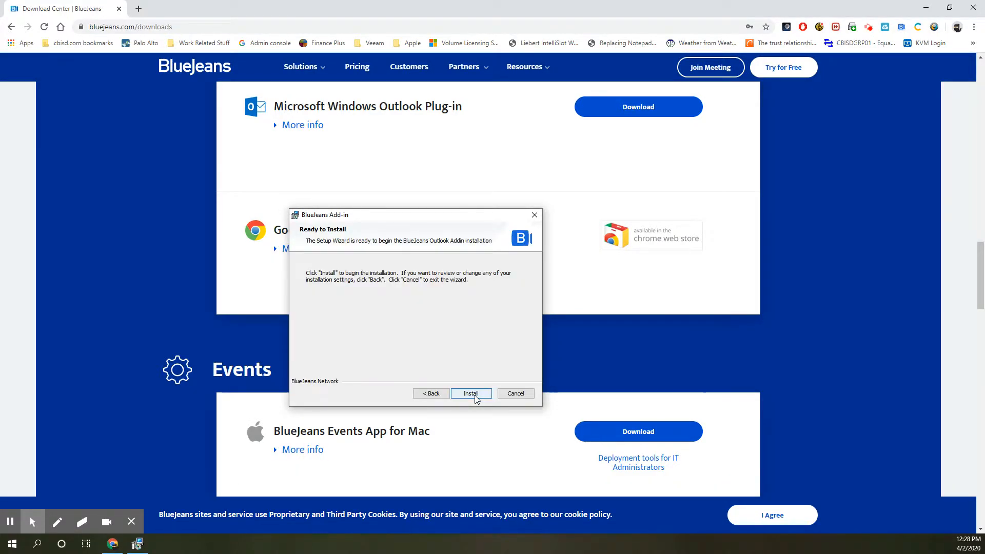
left_click(475, 396)
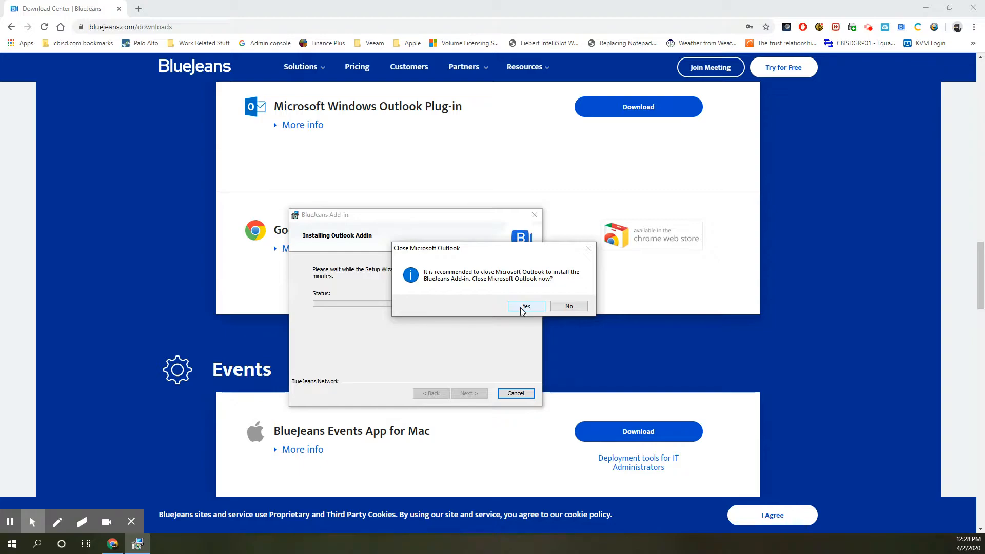
left_click(526, 306)
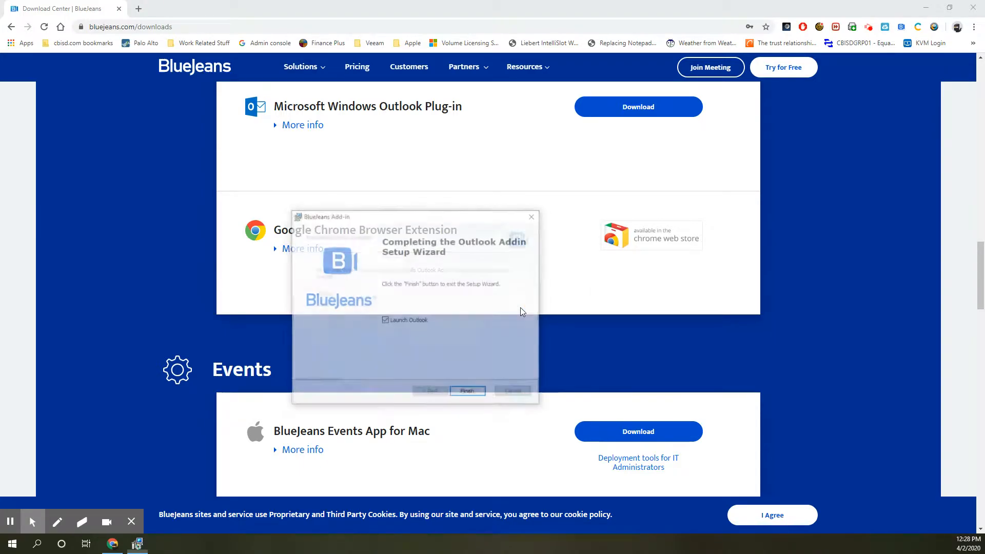
left_click(473, 395)
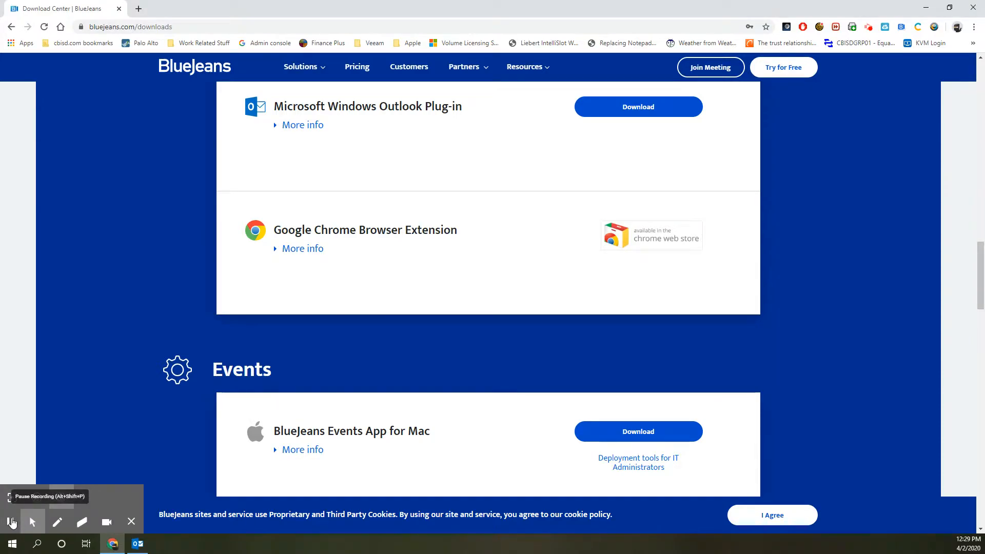
Switch to the relaunched Outlook window showing the April 2020 month calendar
left_click(135, 547)
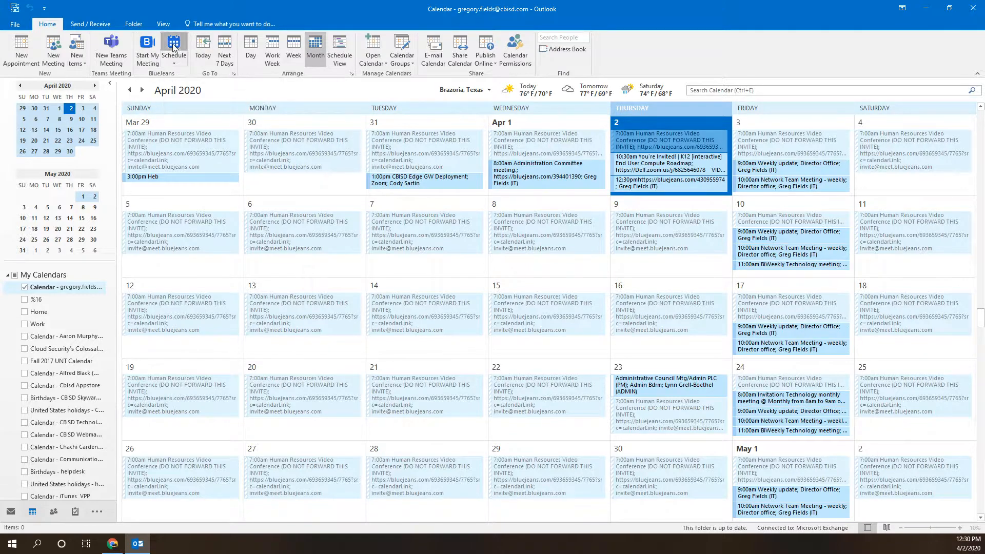
Schedule a BlueJeans meeting, signing in with the account username and password
left_click(173, 46)
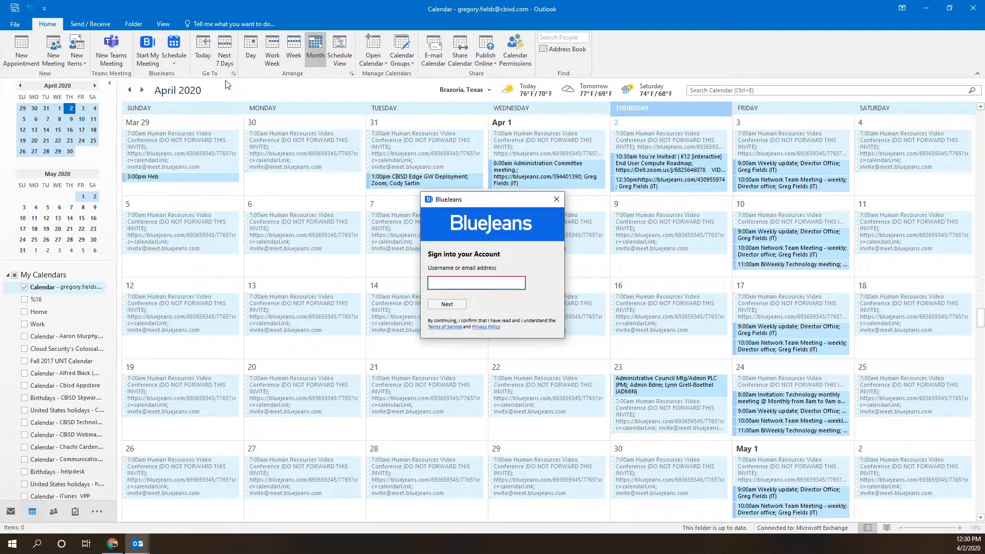
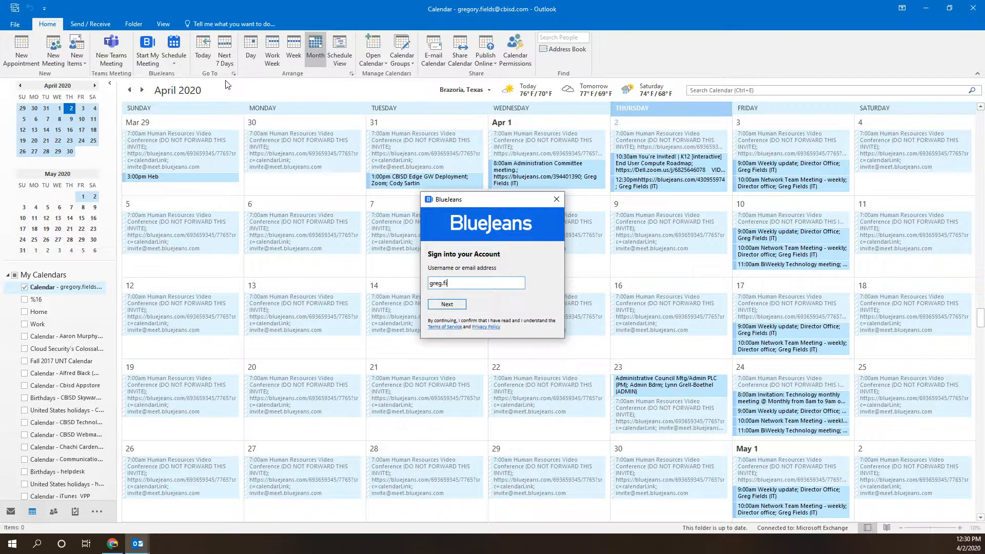
key("Return")
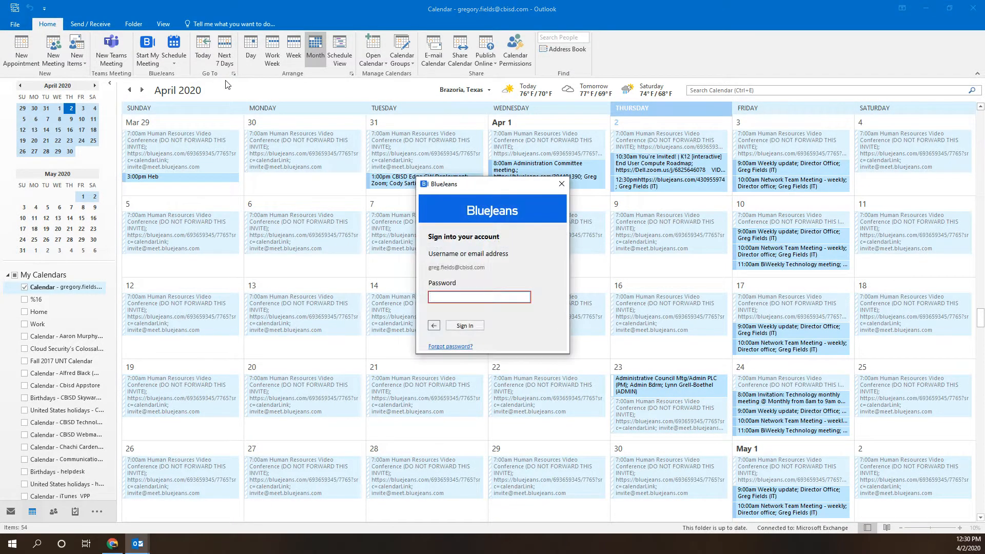
type("********")
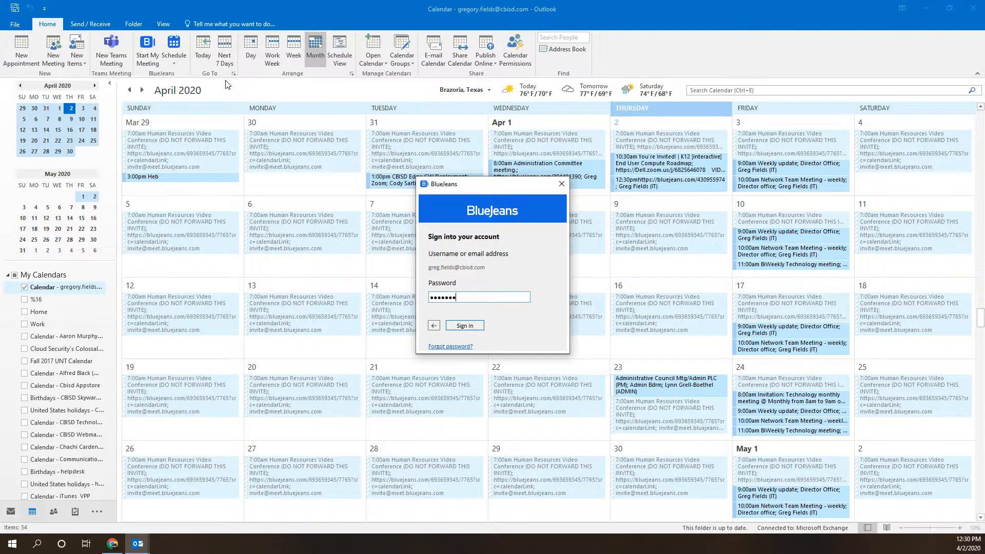
type("****")
key("Return")
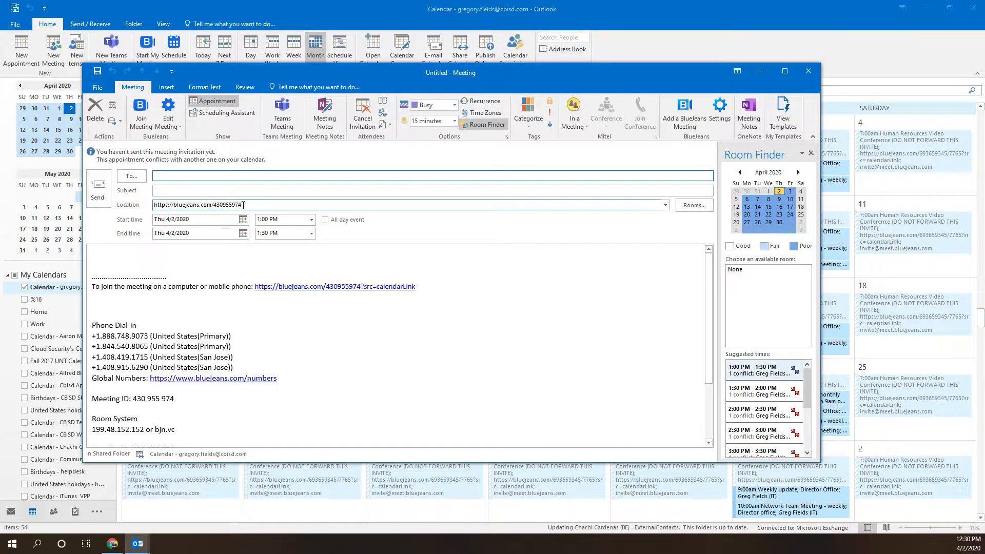
left_click_drag(243, 205, 152, 206)
scroll(195, 372, "down", 3)
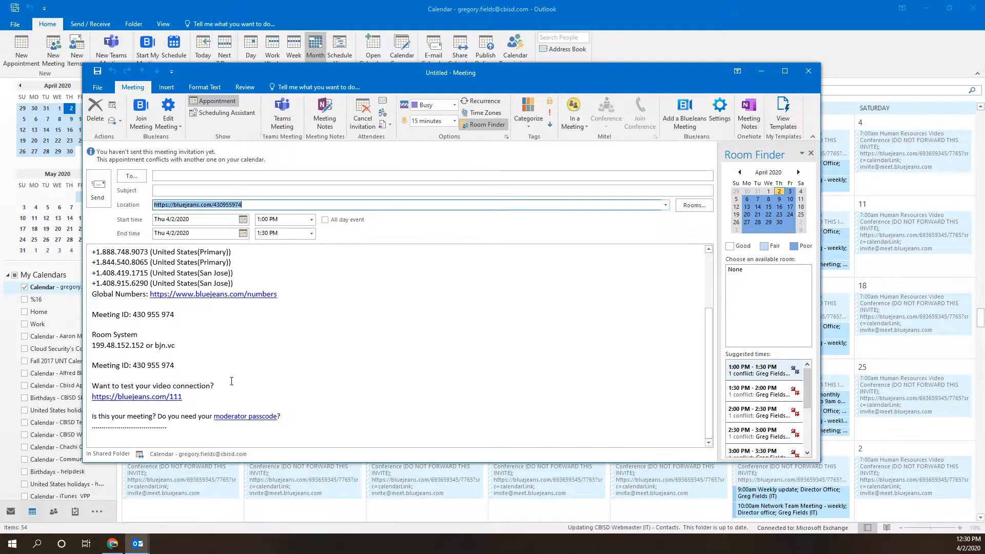
scroll(233, 368, "up", 3)
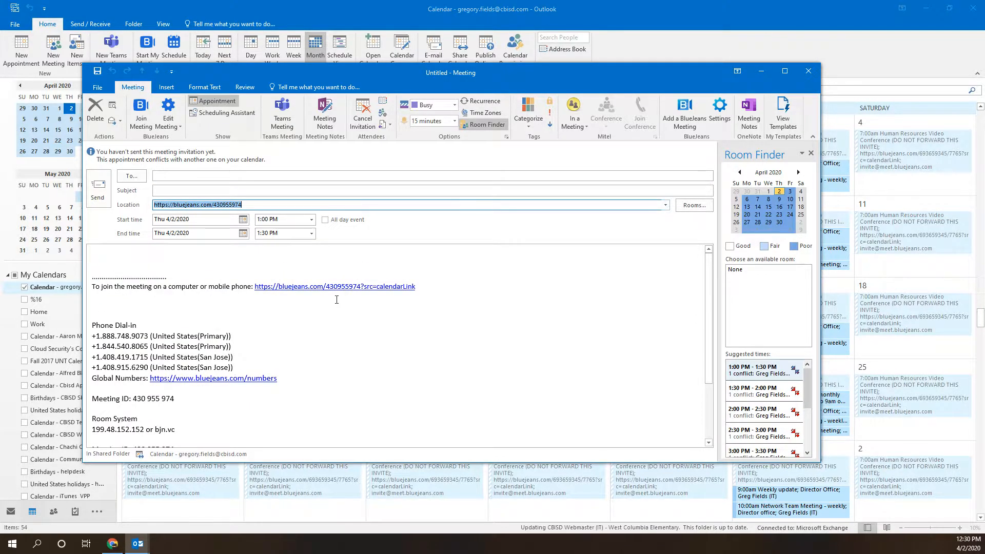
left_click(177, 127)
left_click(177, 127)
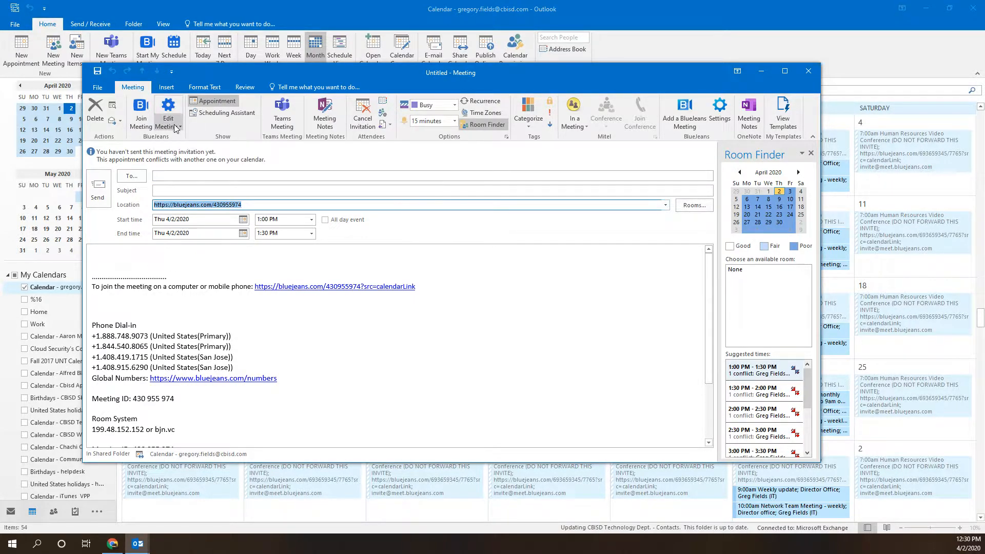
left_click(175, 127)
left_click(176, 135)
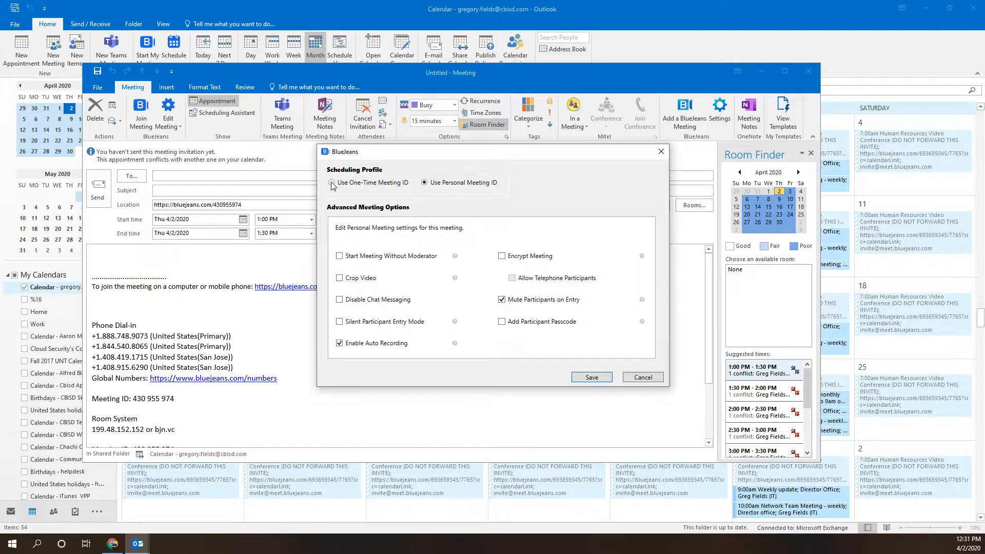
Choose 'Use One-Time Meeting ID' in the BlueJeans meeting options
left_click(332, 183)
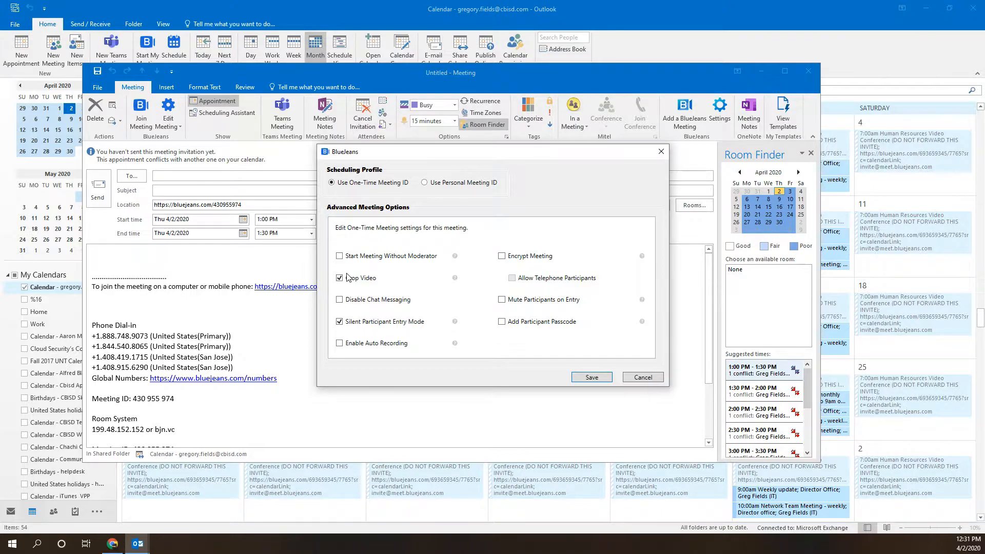
Enable Mute Participants on Entry and Add Participant Passcode, then save the meeting options
mouse_move(456, 280)
mouse_move(641, 260)
left_click(503, 300)
left_click(503, 323)
left_click(592, 377)
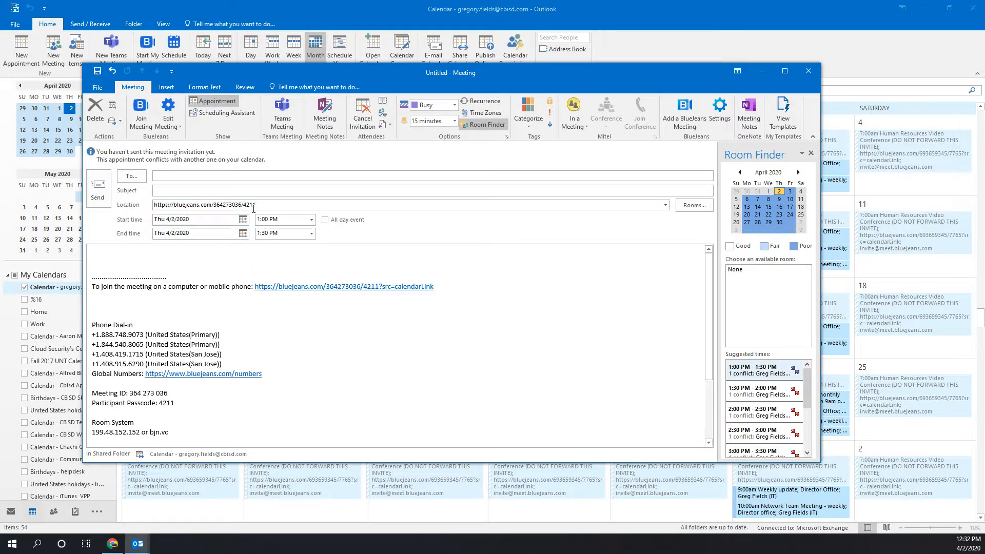
left_click_drag(177, 405, 87, 394)
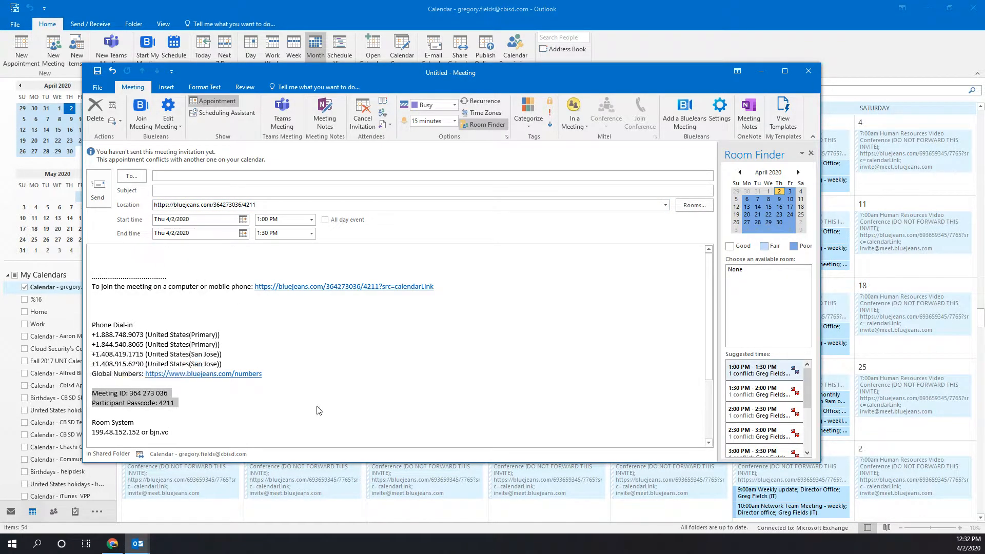
left_click(179, 176)
left_click(178, 128)
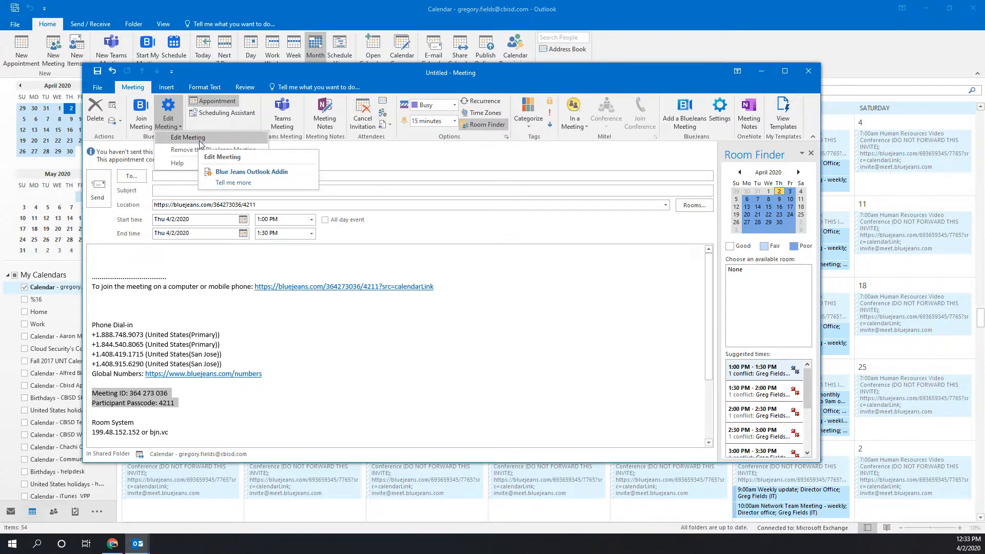
left_click(519, 291)
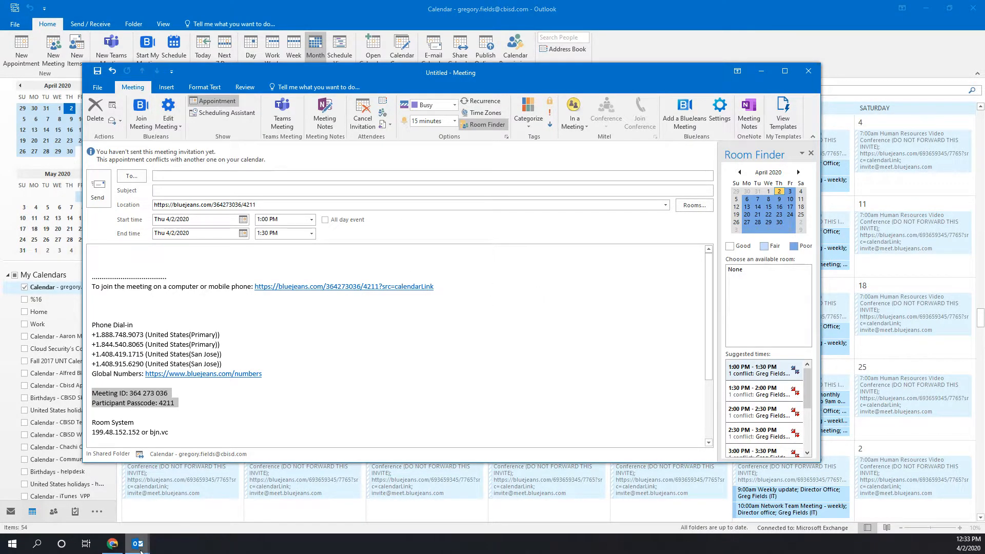
Return to the Untitled meeting invite to show BlueJeans settings, then bring Chrome forward
left_click(112, 544)
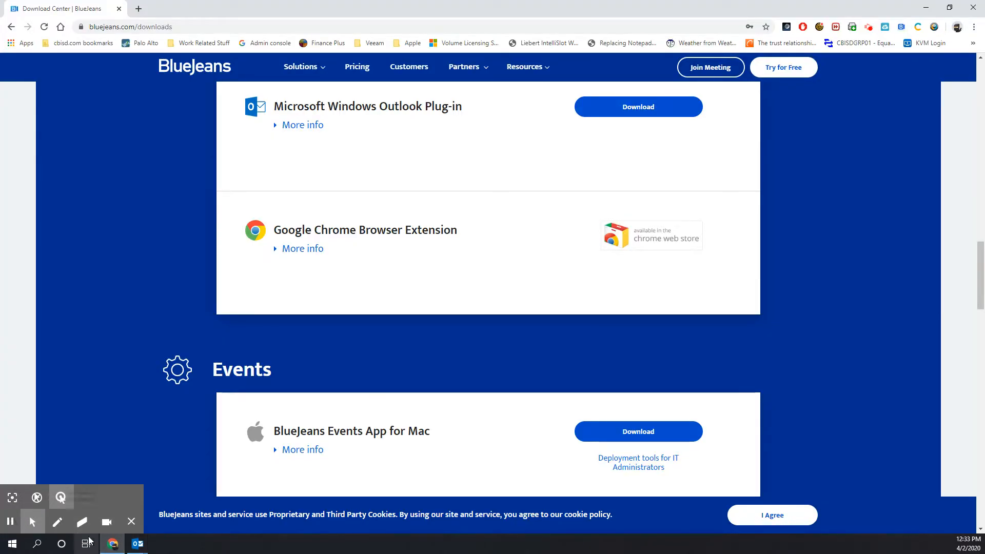
mouse_move(137, 544)
left_click(187, 519)
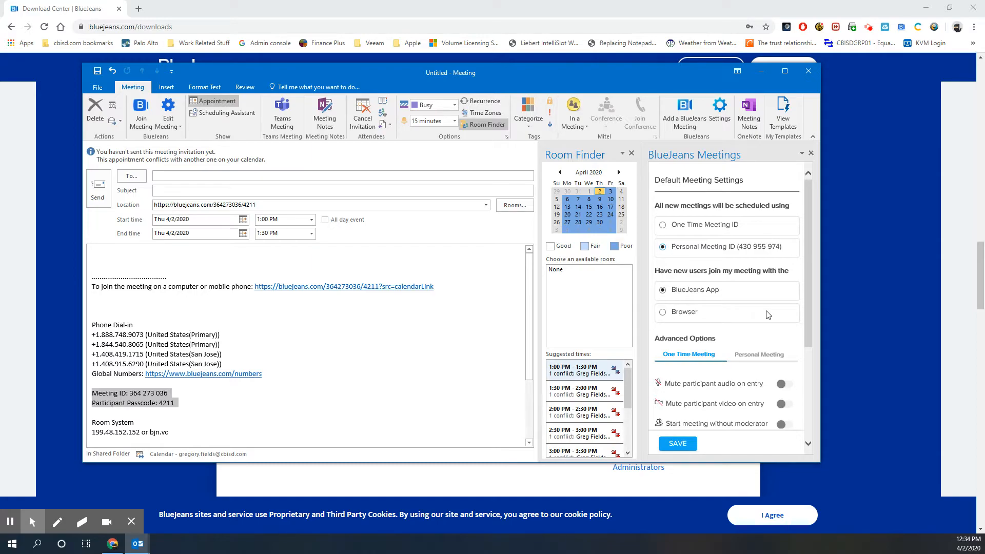
left_click(113, 544)
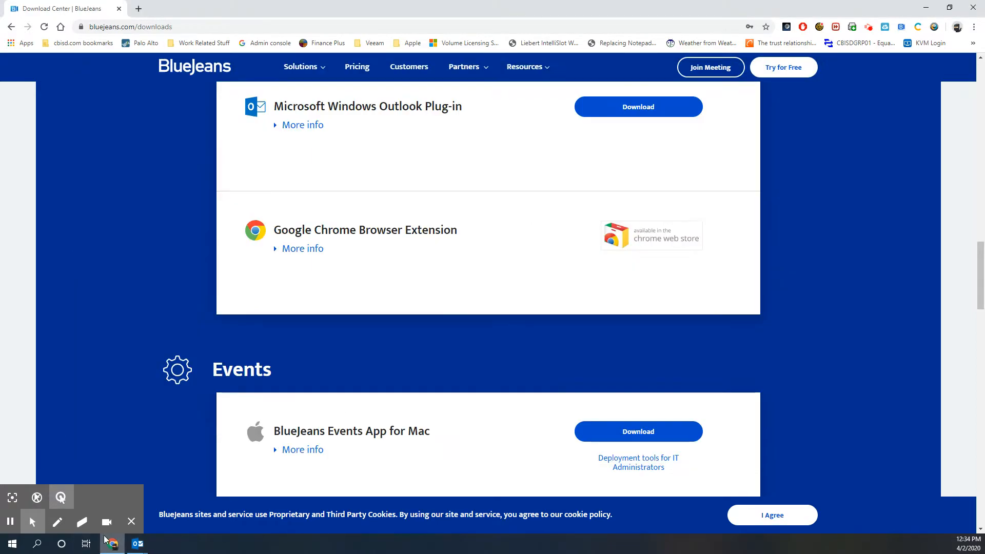
Review the Personal Meeting and One Time Meeting default tabs and save the defaults
mouse_move(138, 544)
left_click(194, 501)
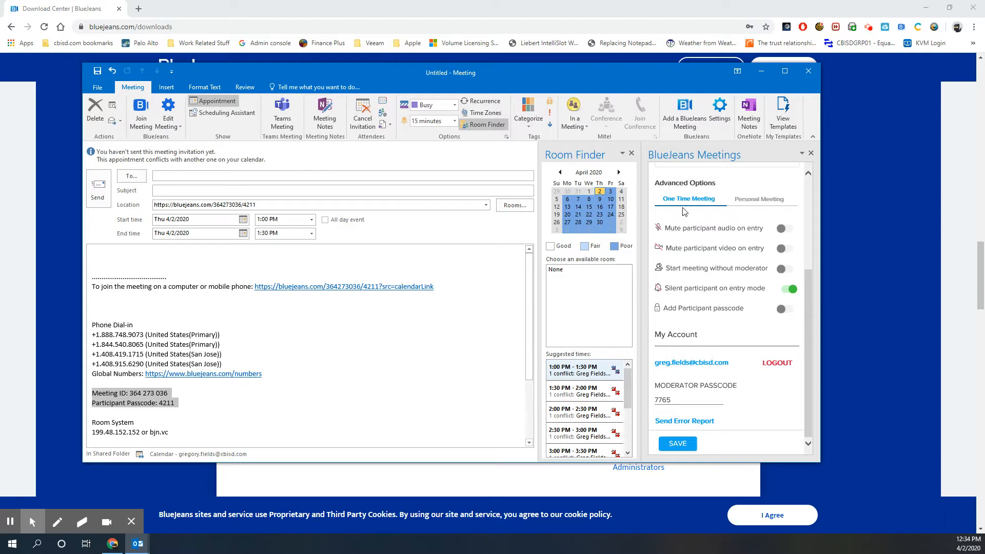
left_click(759, 201)
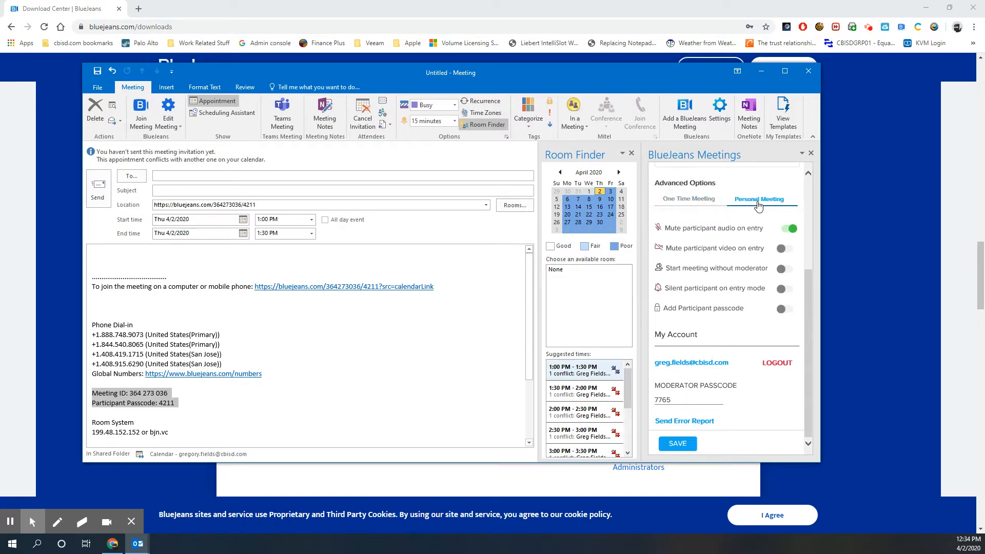
left_click(682, 203)
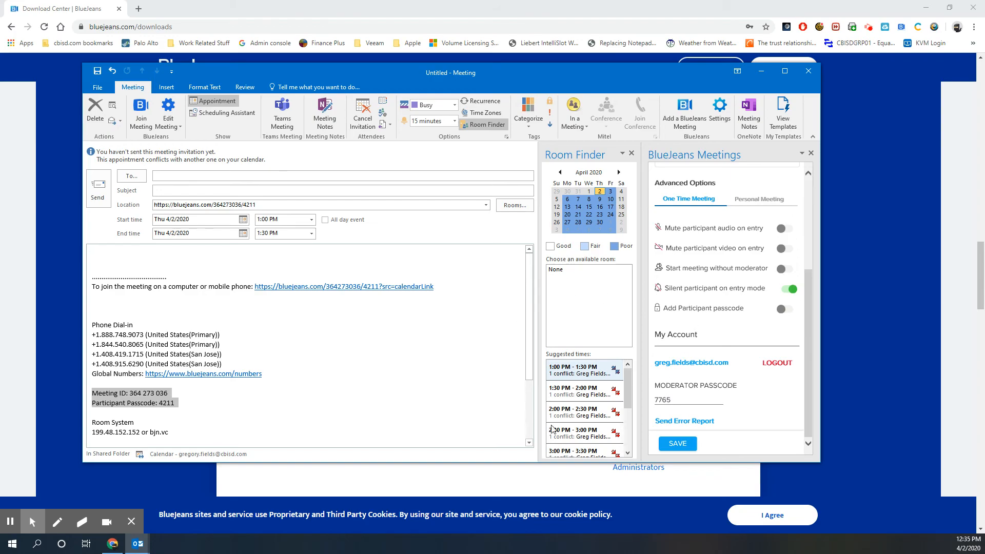
left_click(679, 442)
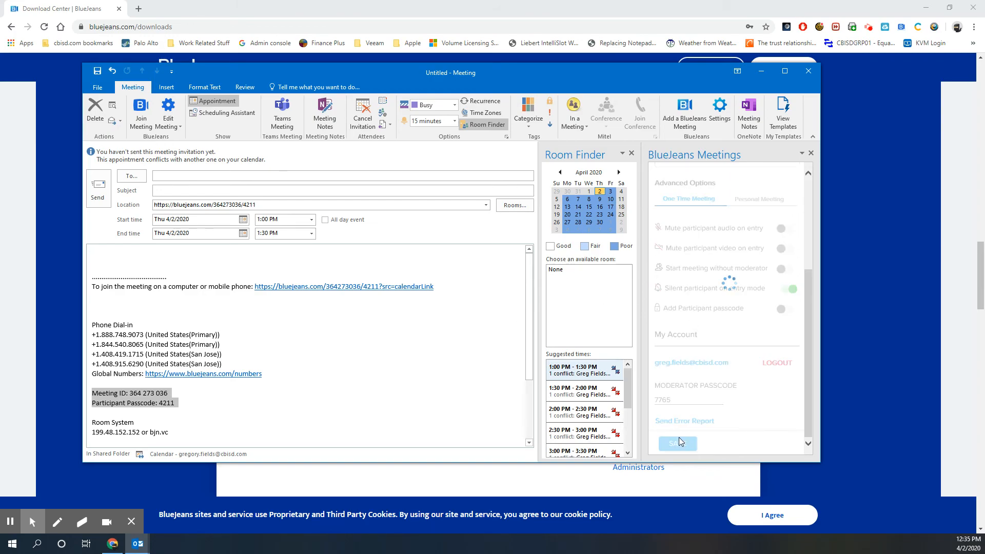